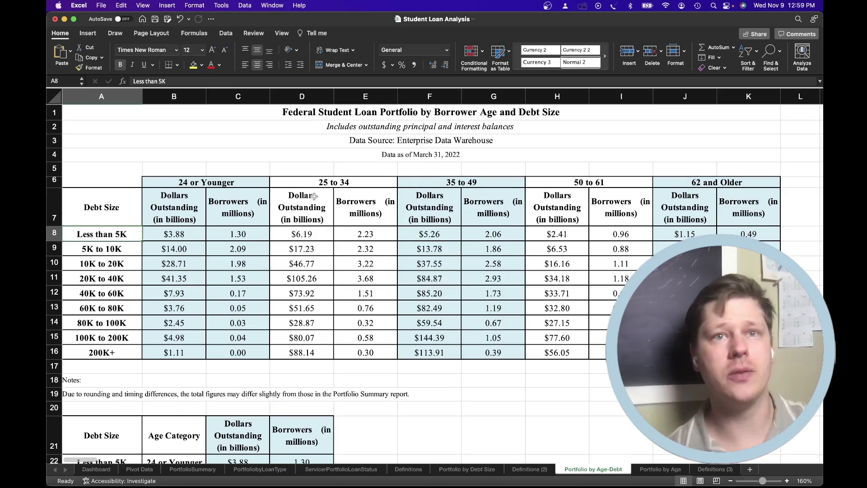
scroll(329, 158, up, 2)
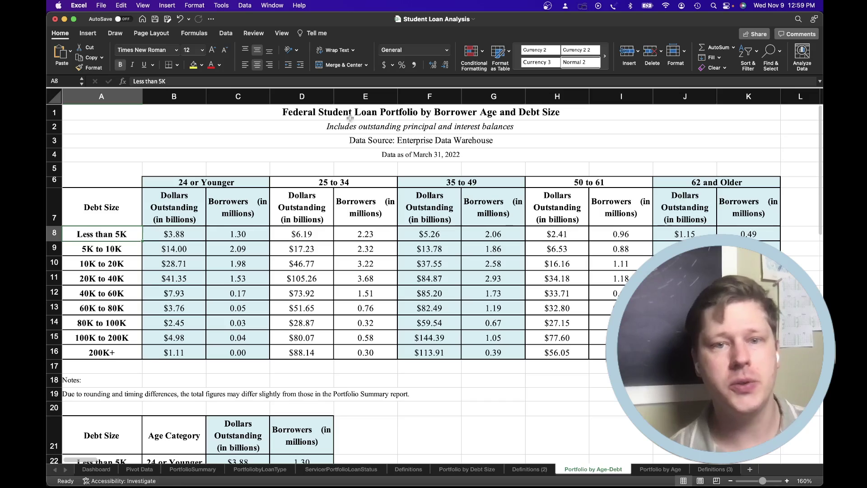
click(98, 202)
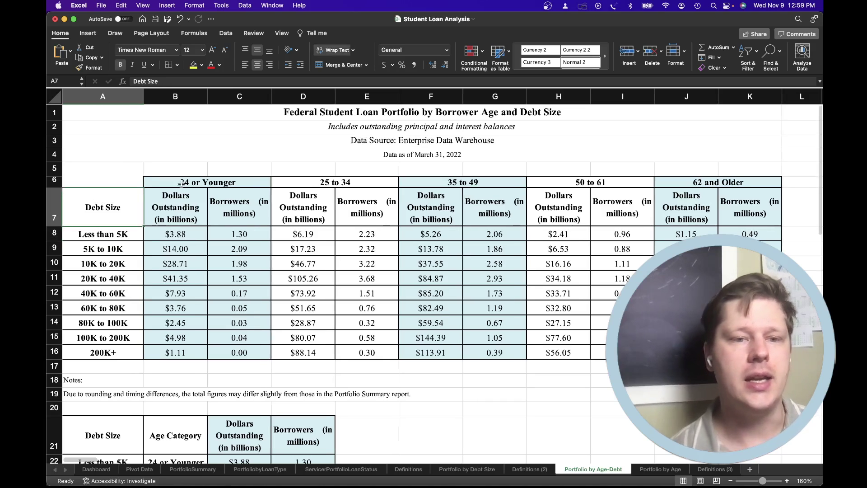
click(181, 182)
key(Right)
key(Right)
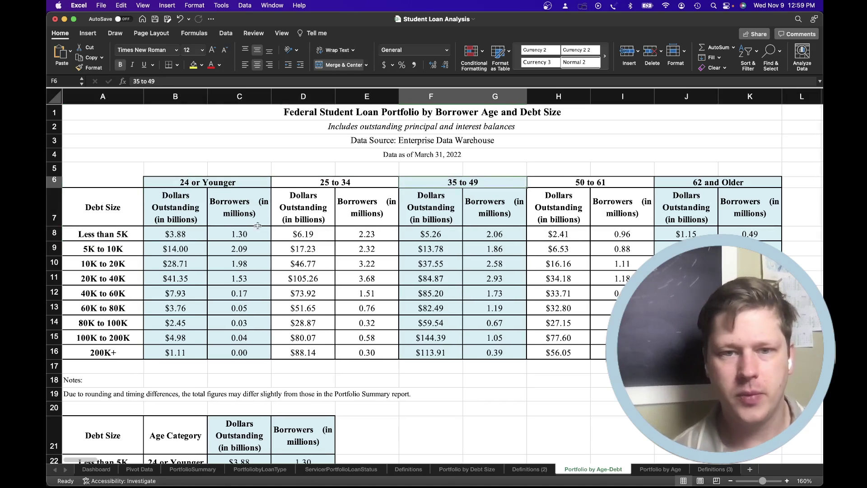
click(175, 214)
key(Right)
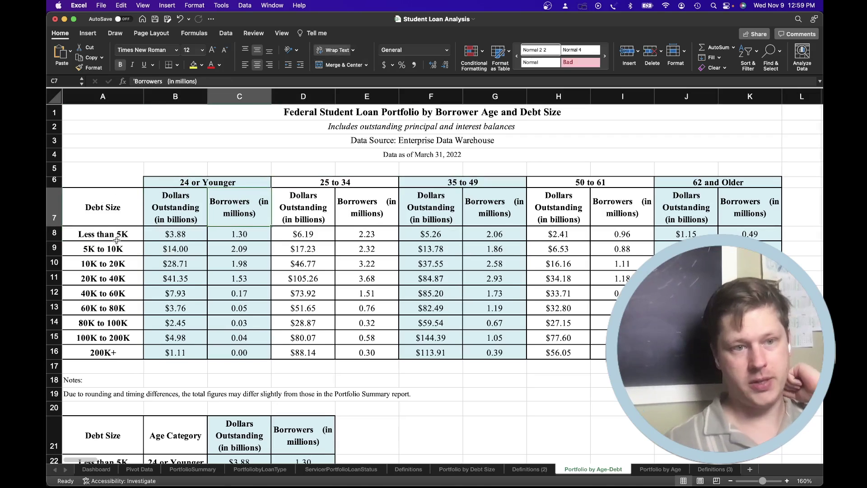
drag(117, 239, 114, 325)
click(248, 272)
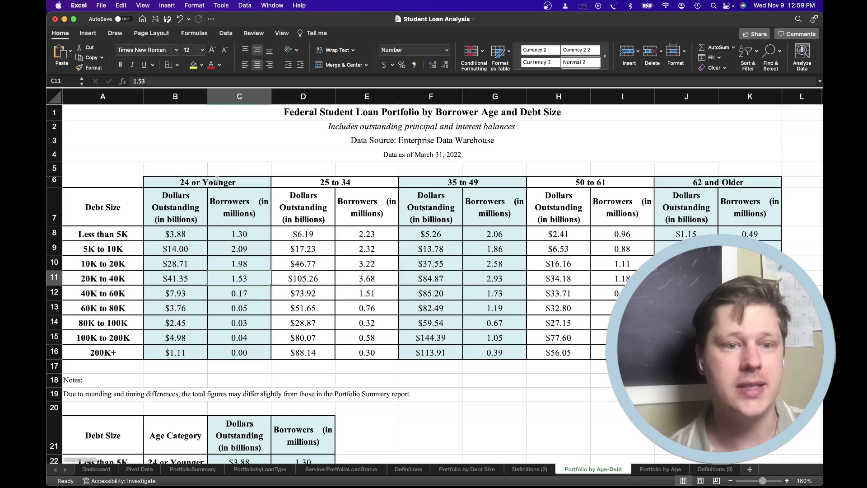
click(221, 181)
drag(221, 199, 221, 179)
drag(181, 212, 217, 209)
click(167, 216)
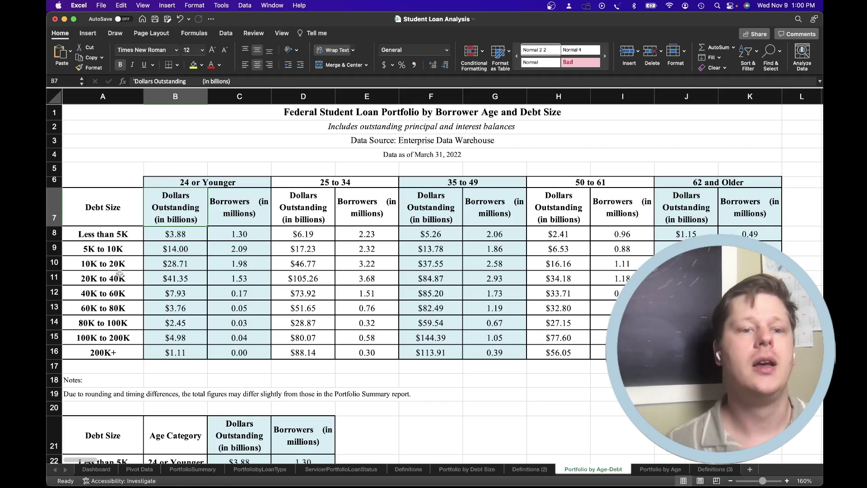
click(168, 251)
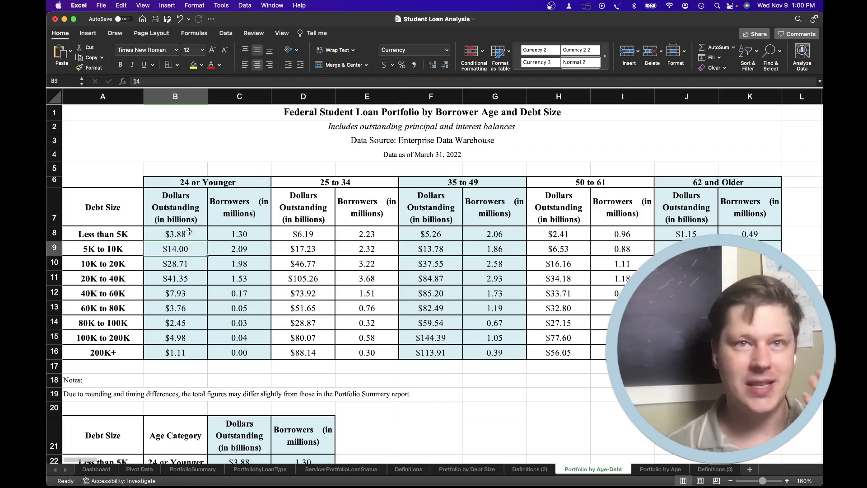
click(206, 182)
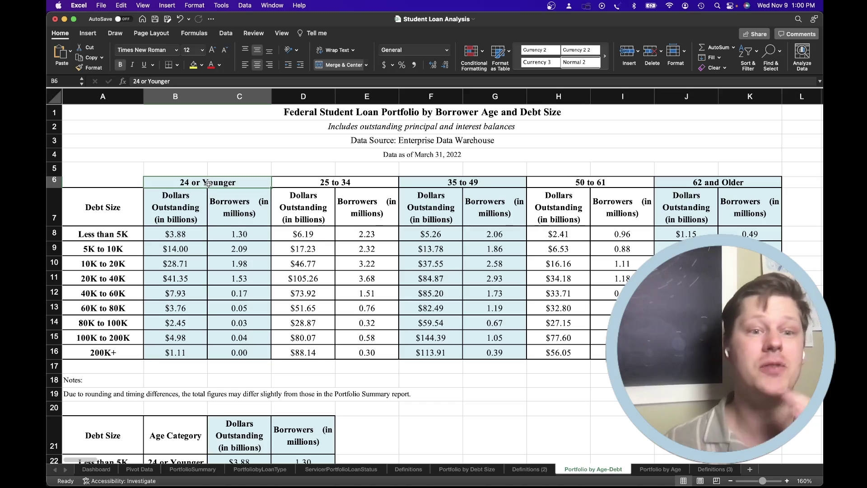
click(203, 204)
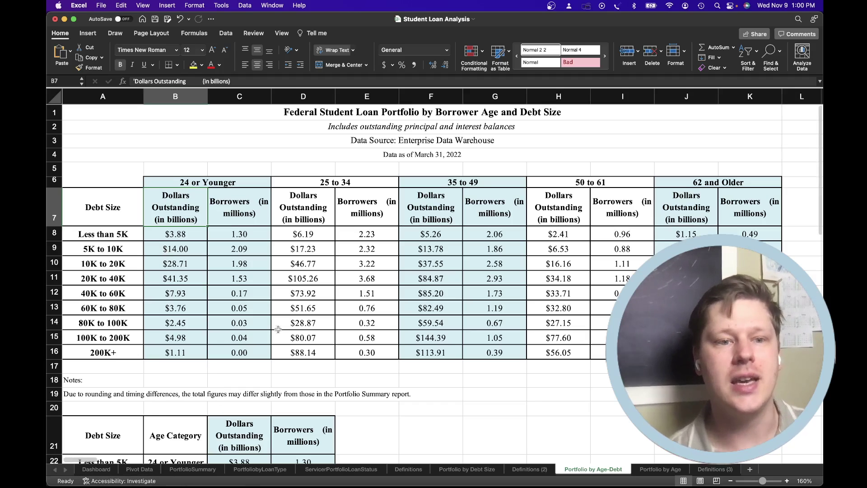
click(265, 220)
click(315, 204)
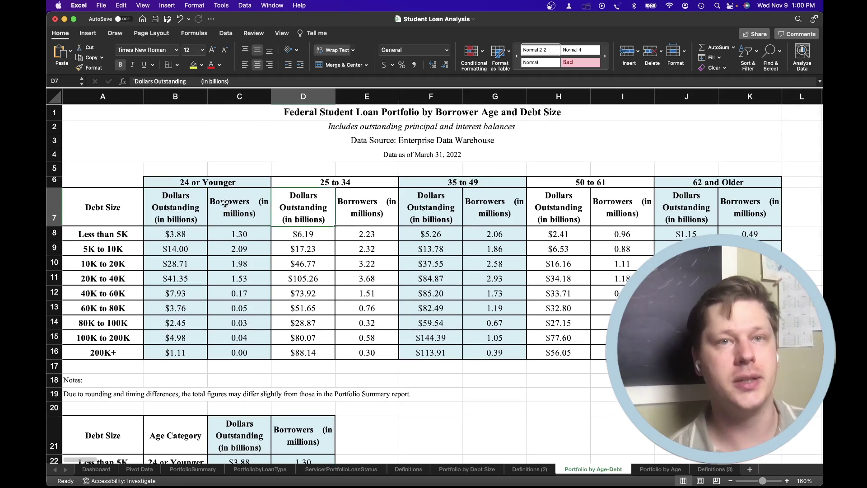
click(235, 183)
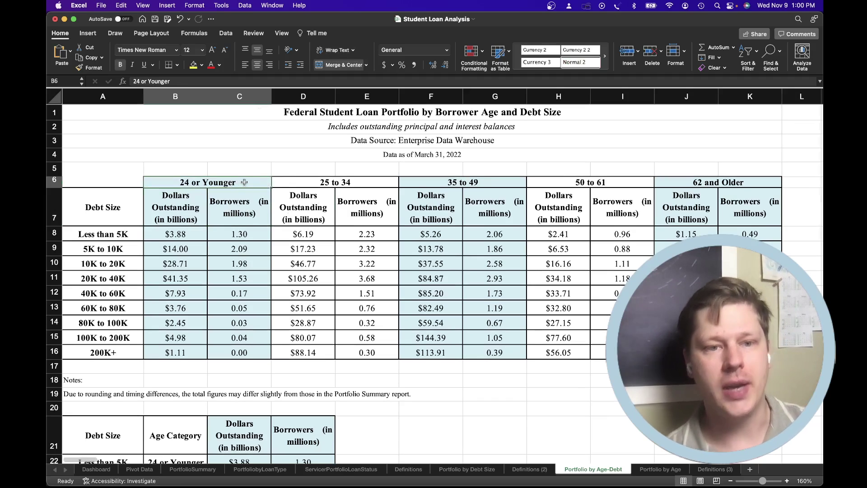
click(287, 183)
click(421, 185)
click(171, 220)
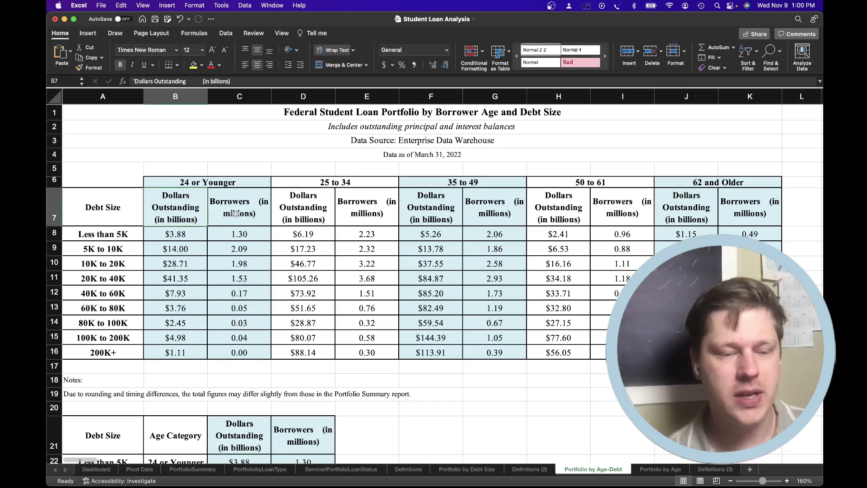
click(84, 238)
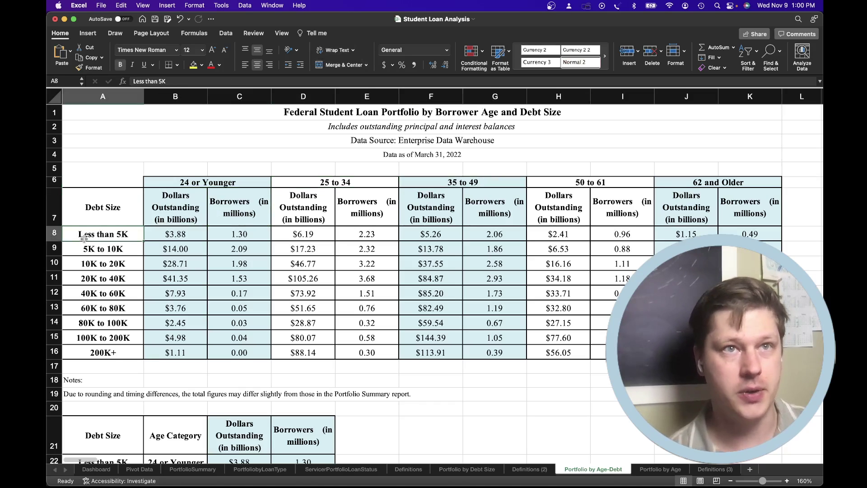
click(202, 180)
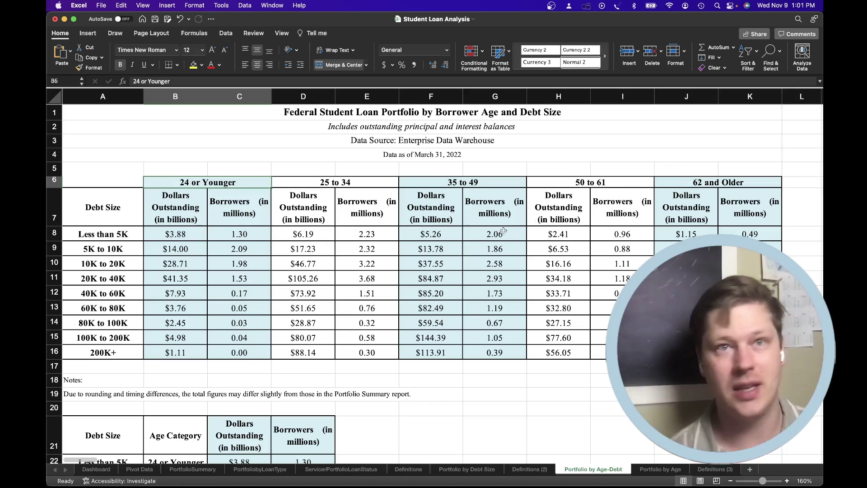
scroll(503, 230, down, 1)
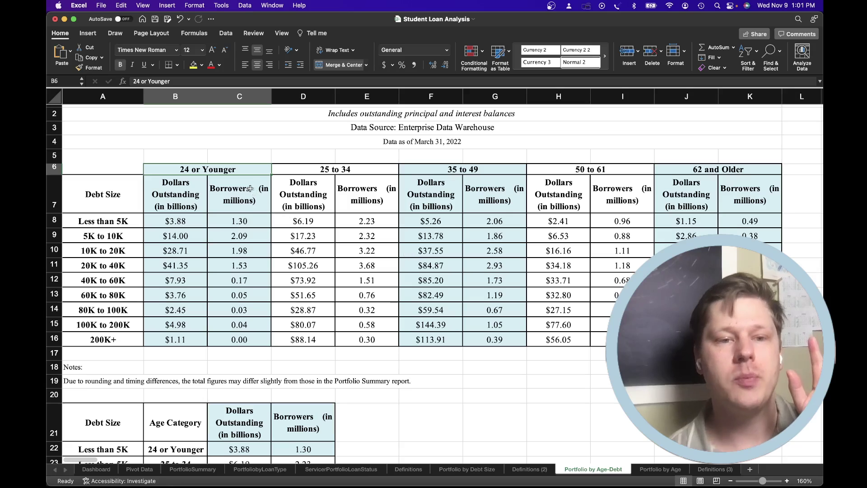
drag(252, 176, 290, 174)
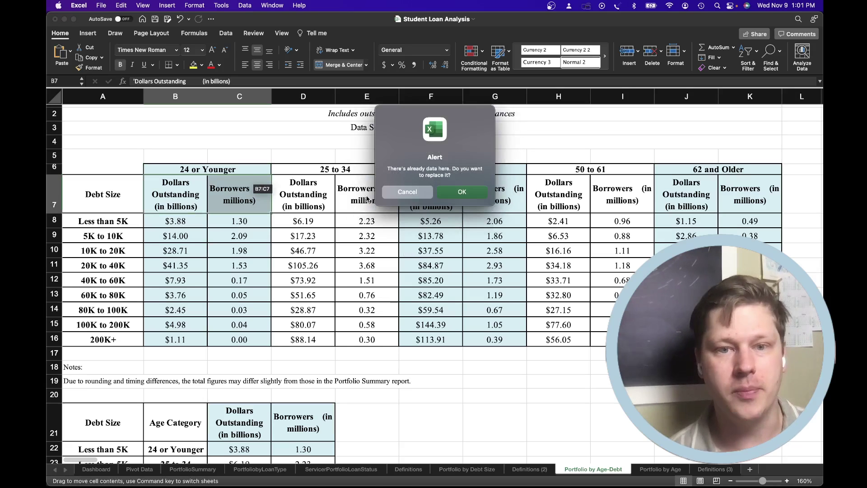
click(402, 193)
scroll(91, 214, down, 1)
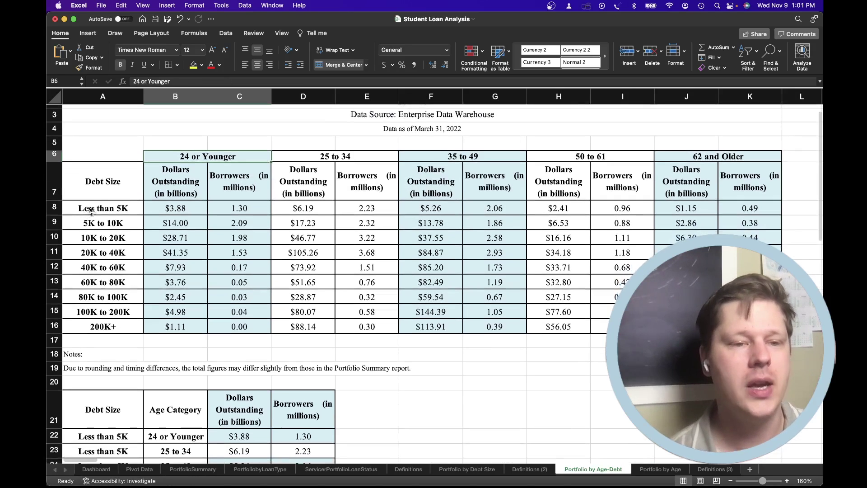
scroll(206, 166, down, 1)
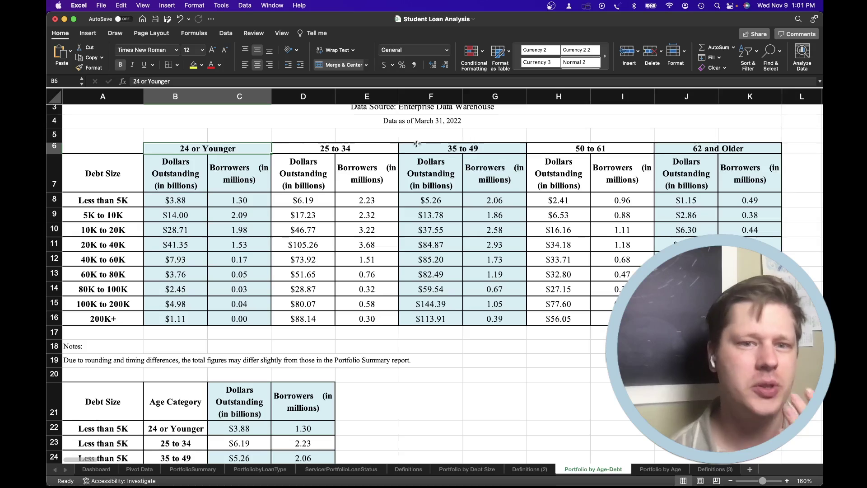
scroll(140, 204, down, 1)
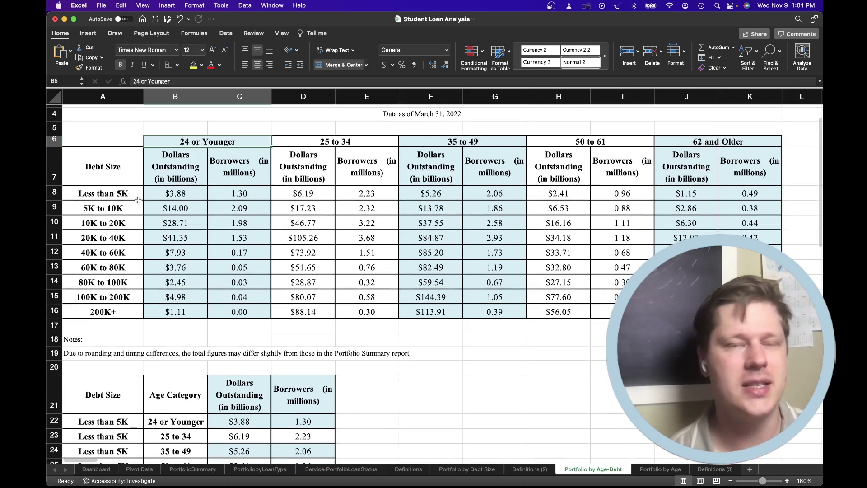
scroll(143, 194, down, 1)
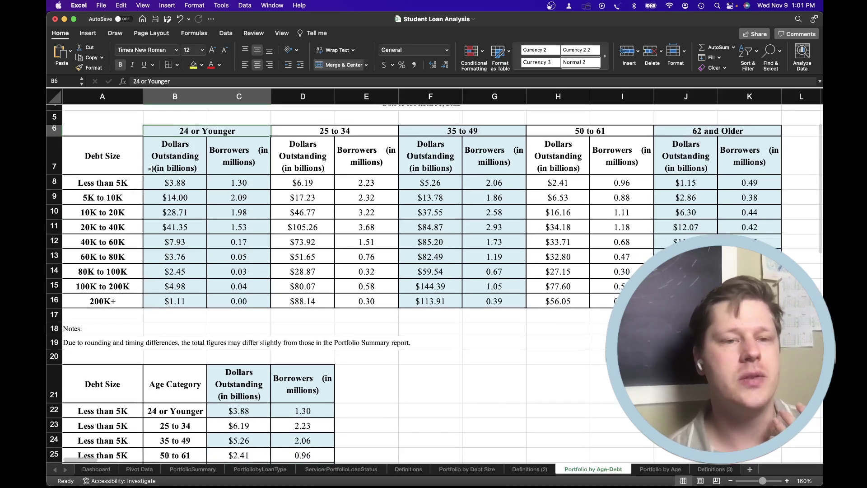
click(116, 195)
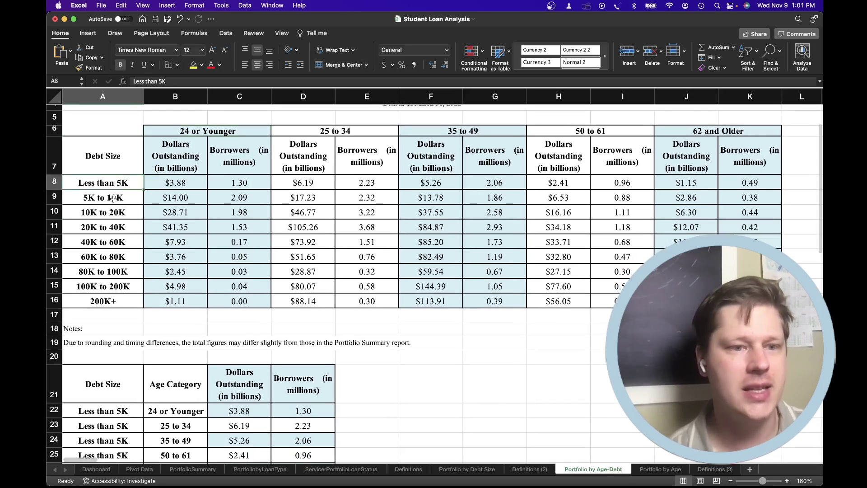
click(110, 221)
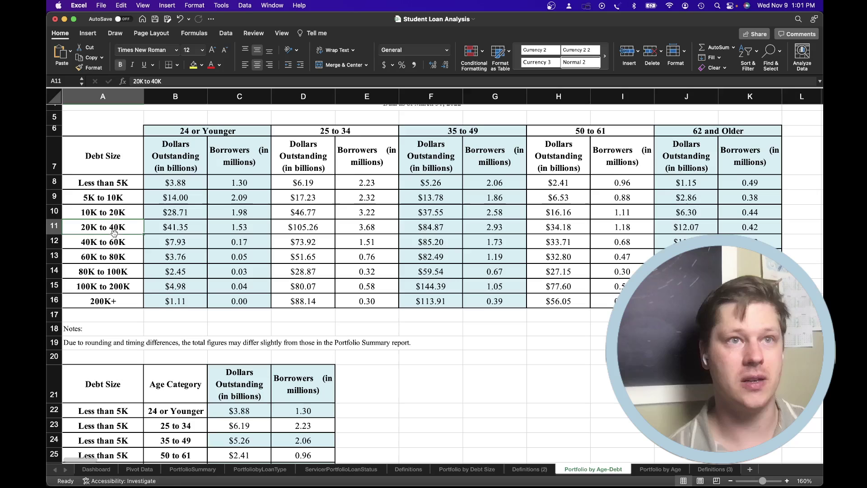
click(121, 181)
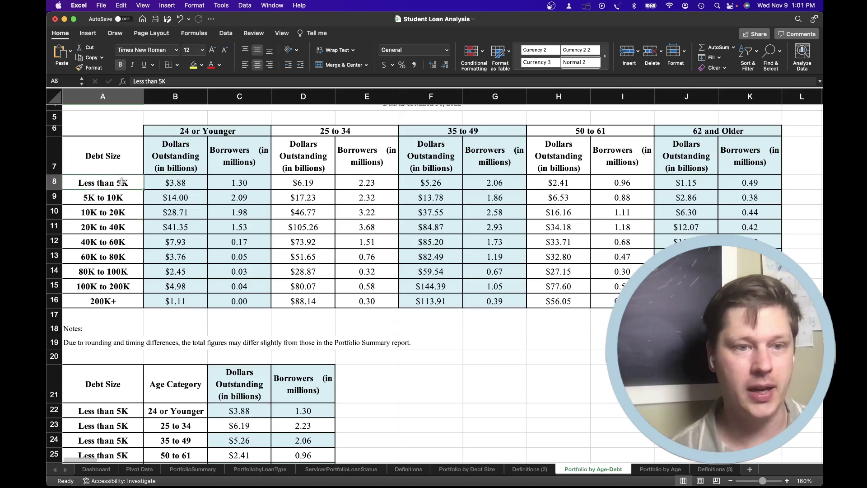
click(235, 133)
click(357, 130)
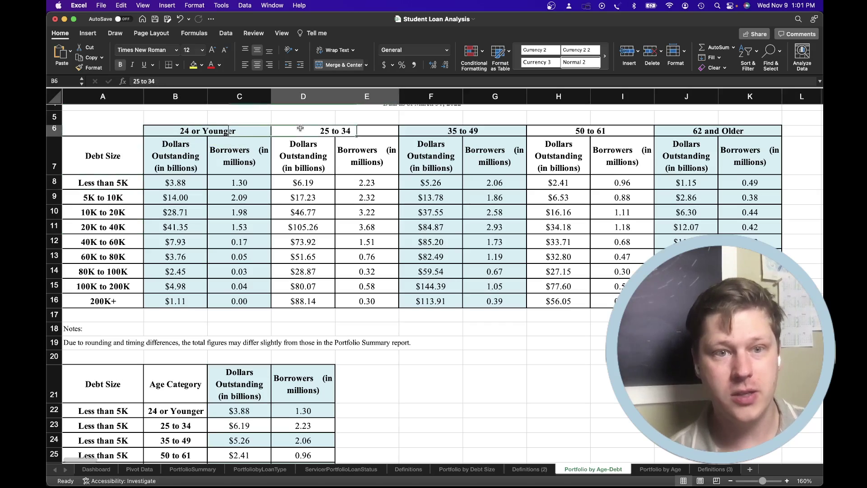
click(457, 131)
click(643, 135)
click(657, 136)
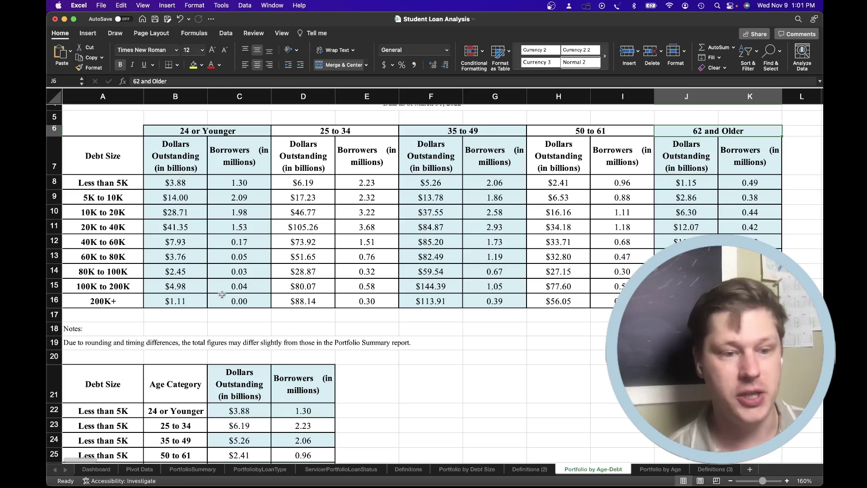
scroll(219, 293, down, 2)
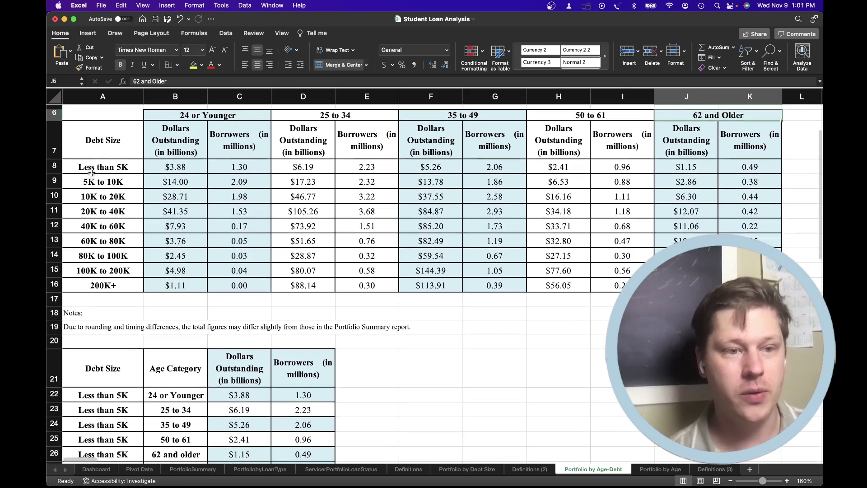
drag(92, 168, 93, 280)
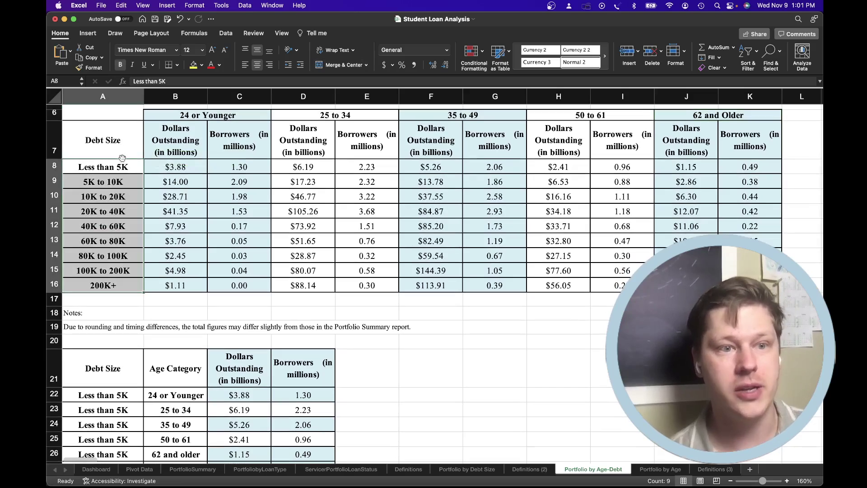
scroll(131, 180, down, 5)
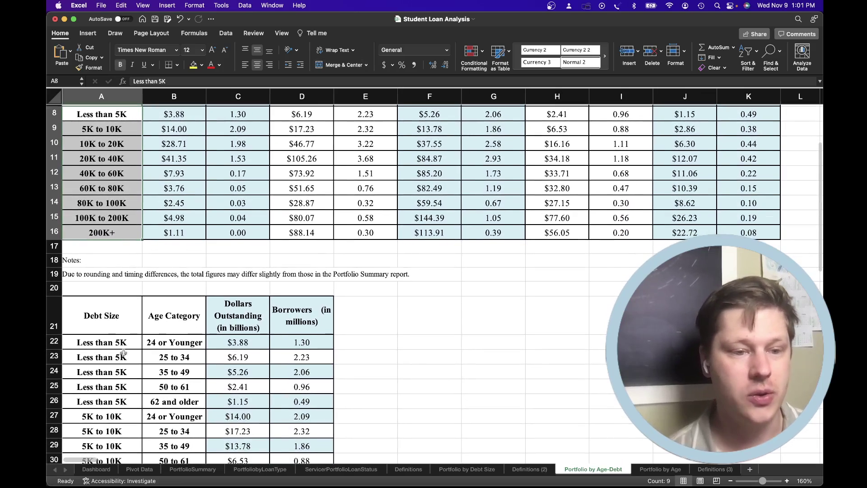
click(122, 346)
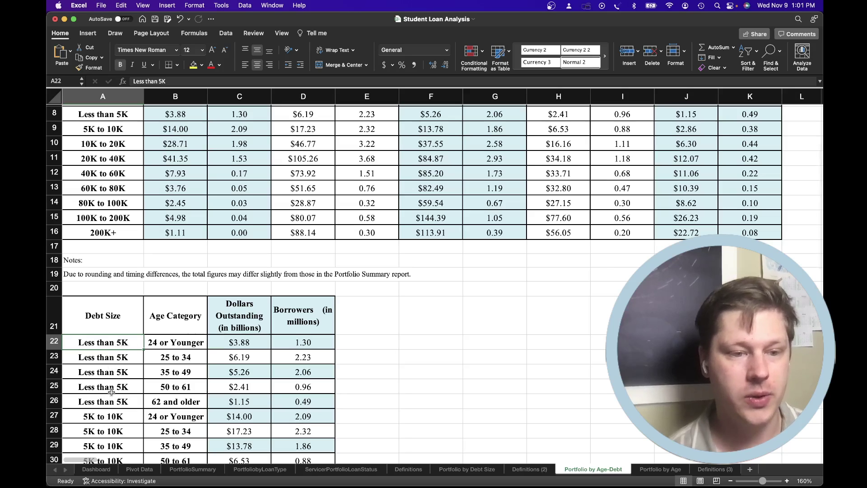
drag(113, 401, 162, 367)
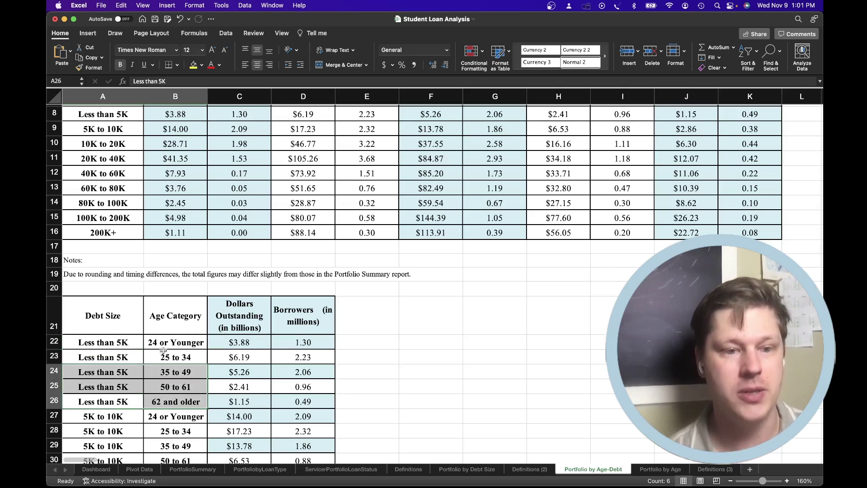
click(163, 349)
click(131, 318)
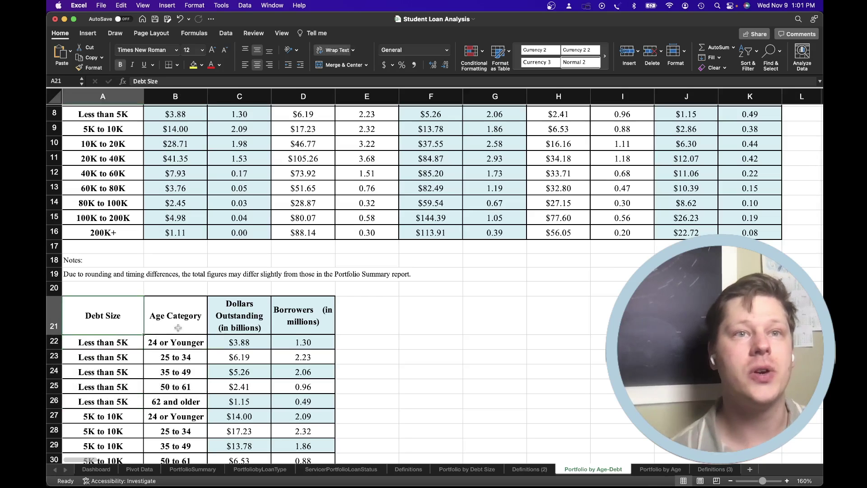
drag(111, 323, 280, 313)
drag(173, 341, 175, 392)
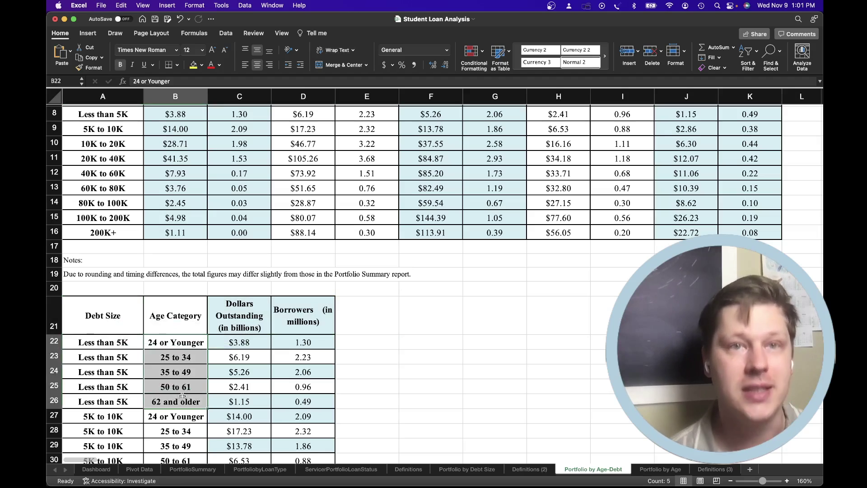
click(130, 371)
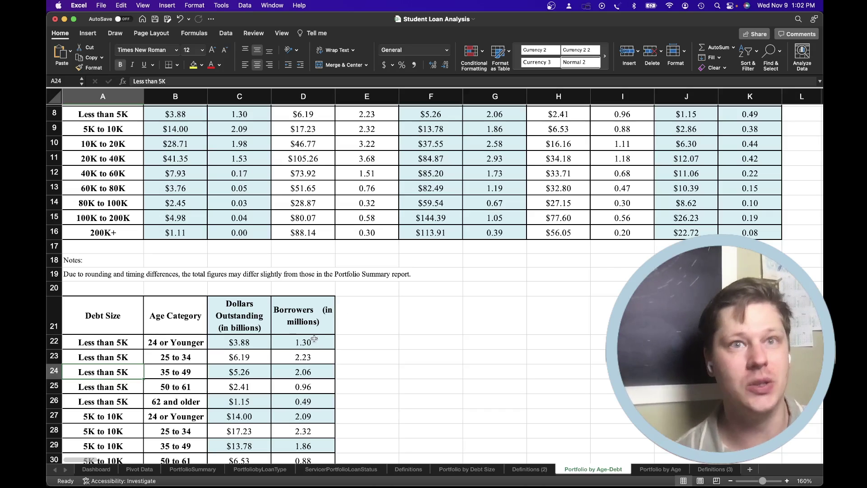
click(294, 339)
click(375, 346)
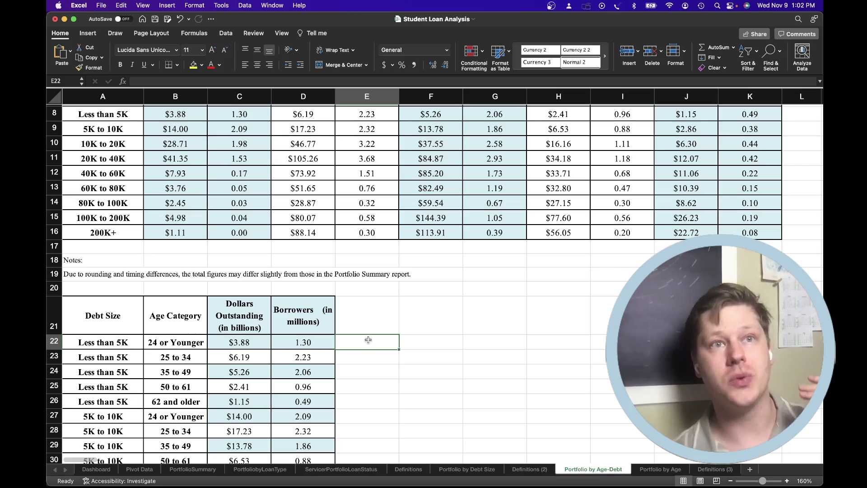
click(136, 323)
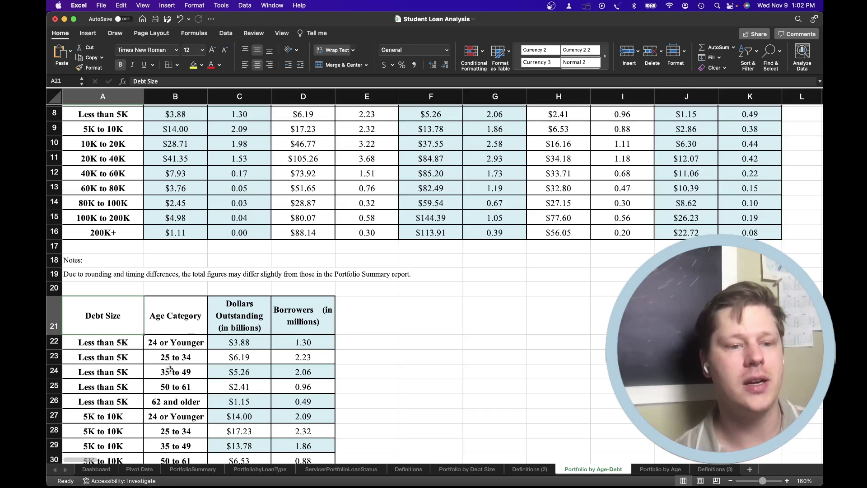
click(109, 349)
click(176, 348)
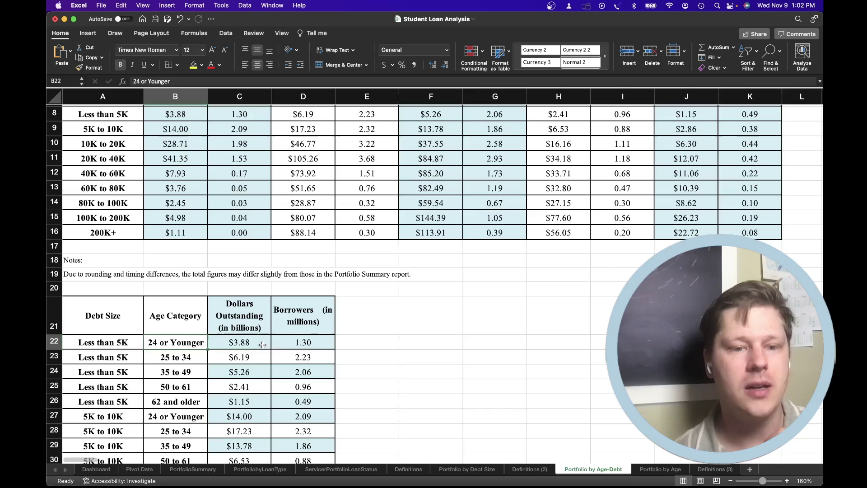
click(239, 347)
click(297, 347)
click(120, 344)
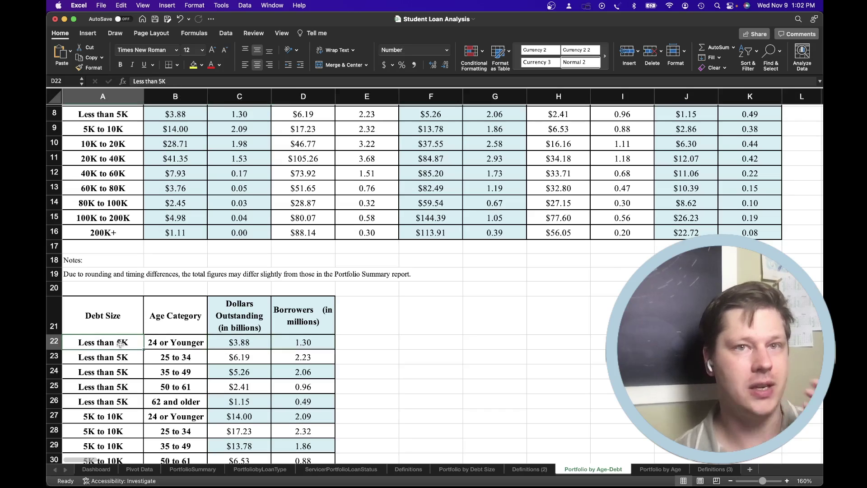
drag(120, 344, 153, 344)
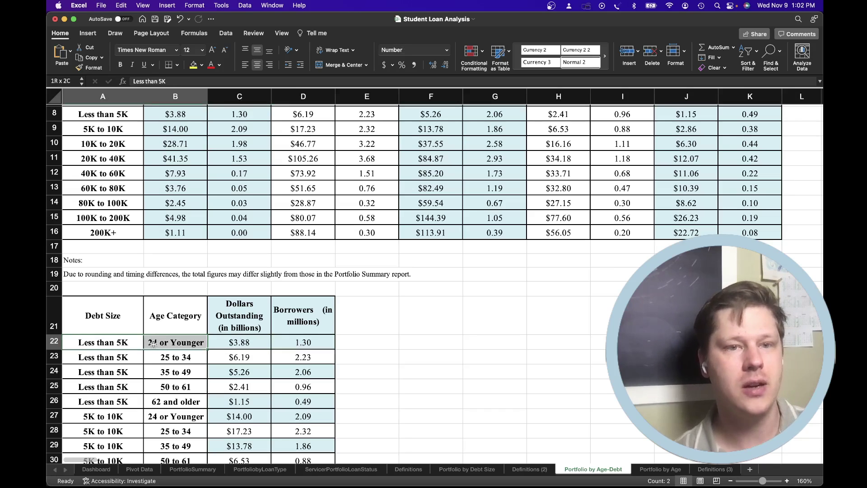
click(212, 343)
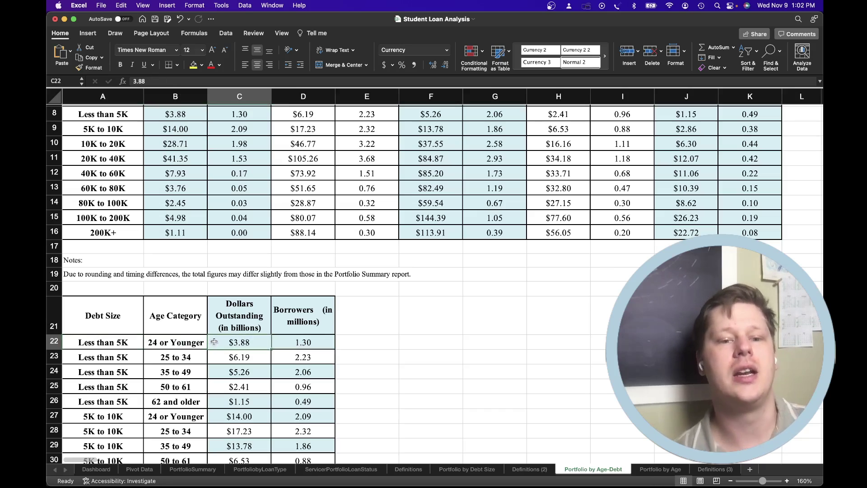
click(300, 346)
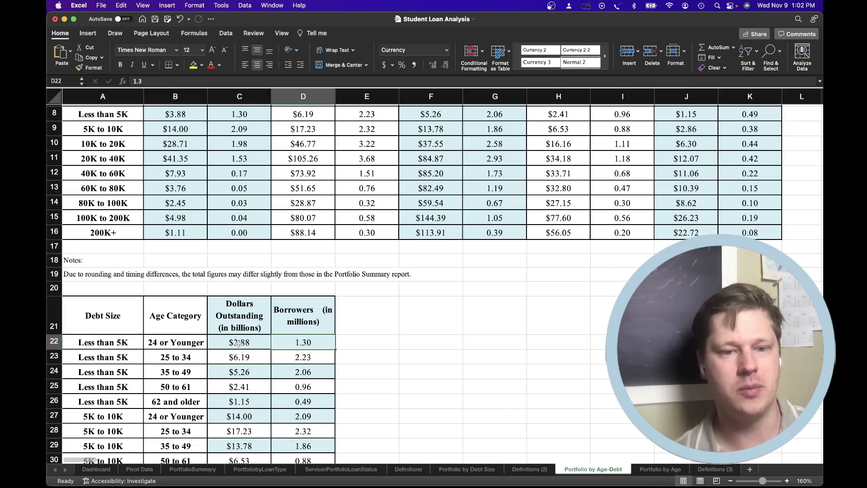
click(103, 346)
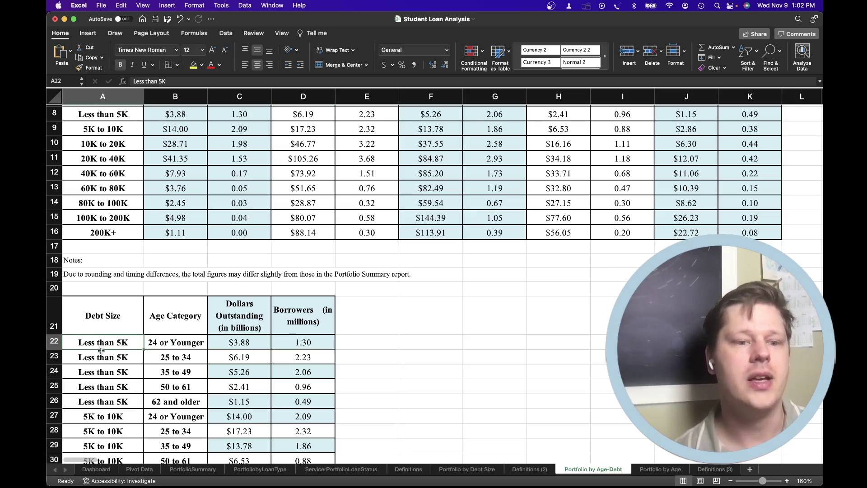
click(105, 352)
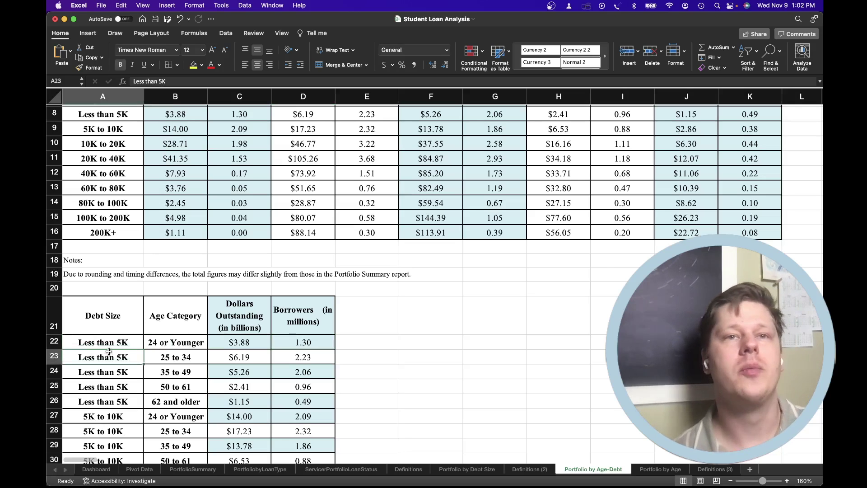
click(175, 359)
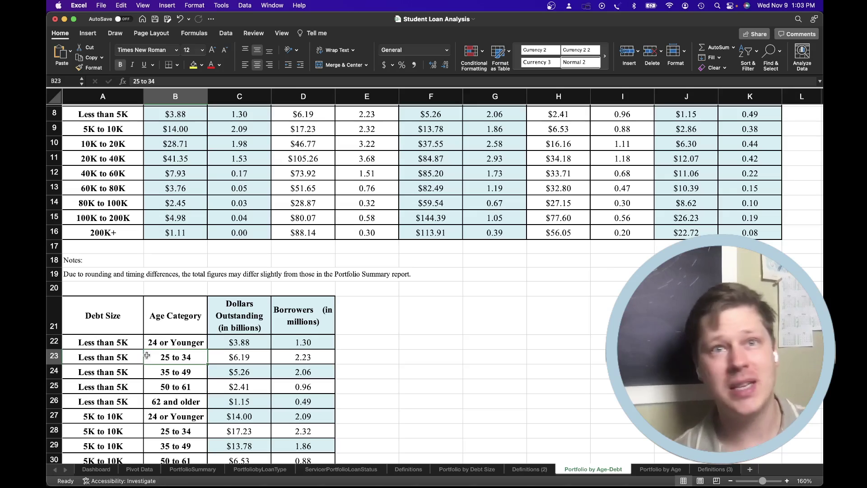
scroll(181, 279, up, 3)
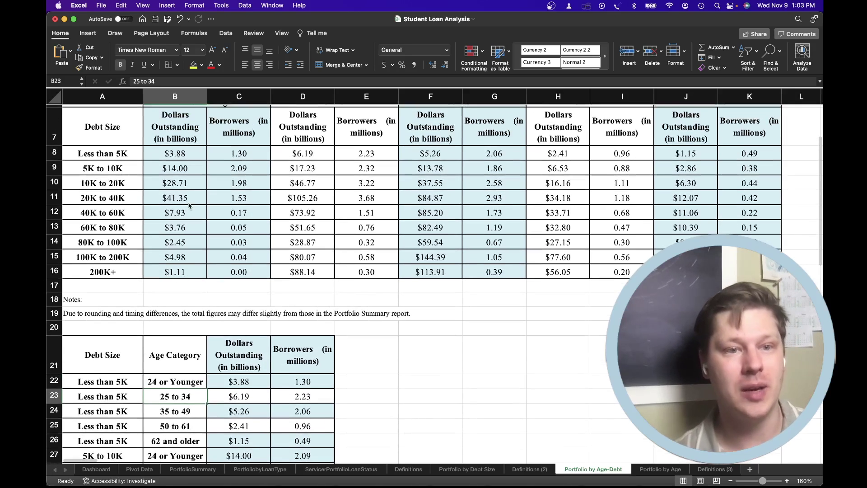
scroll(189, 205, up, 3)
click(166, 173)
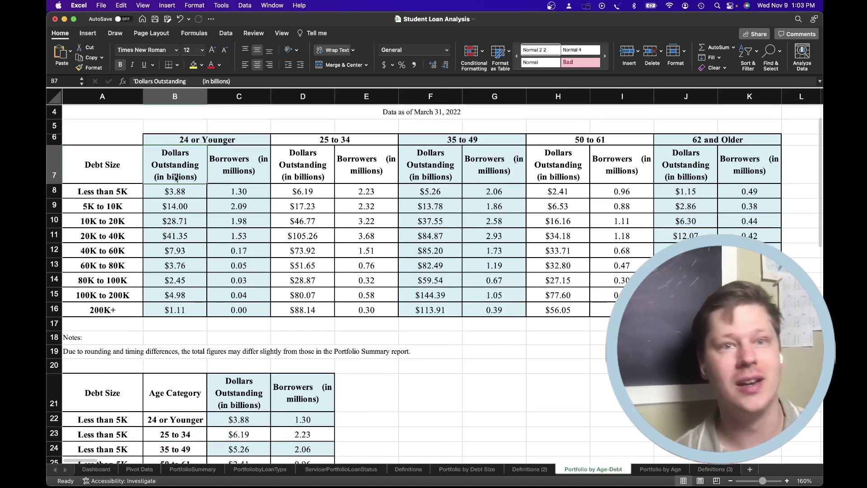
click(226, 182)
click(316, 172)
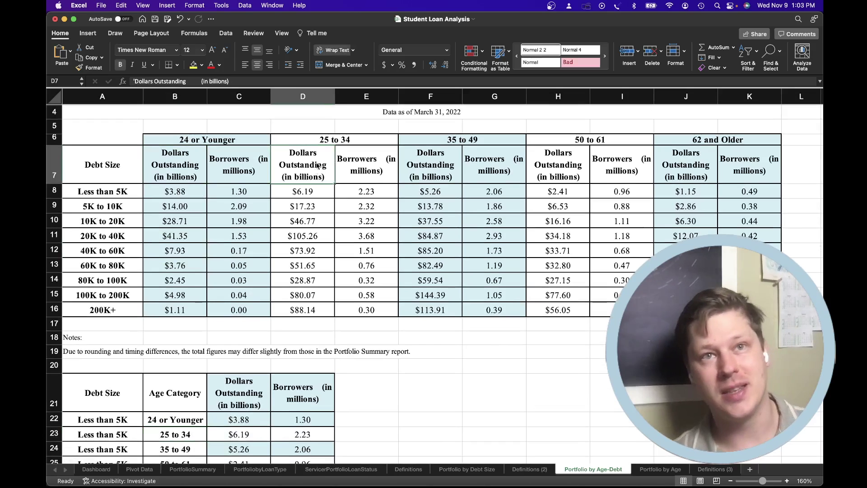
click(313, 137)
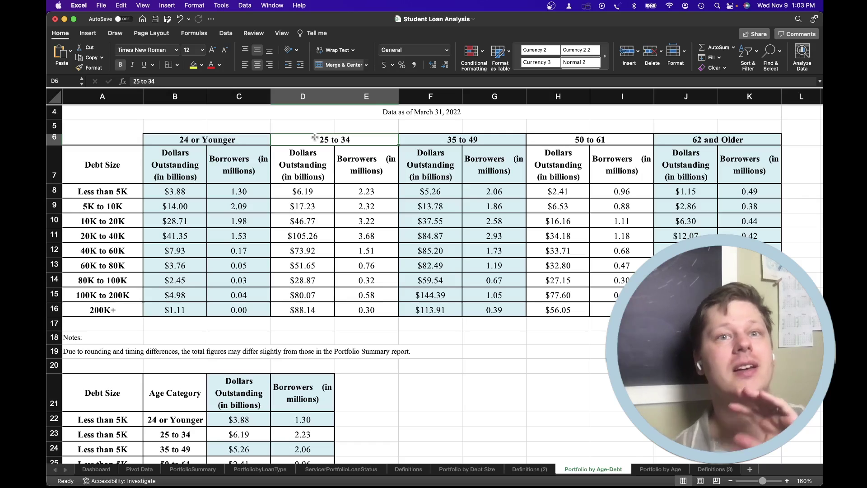